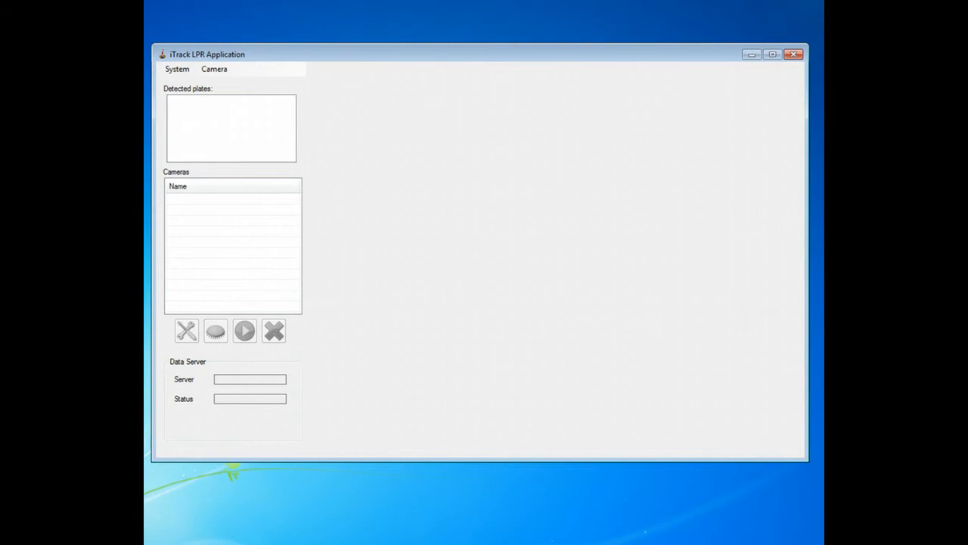
Review the installed licence entry in the licensing details, then close them.
left_click(177, 69)
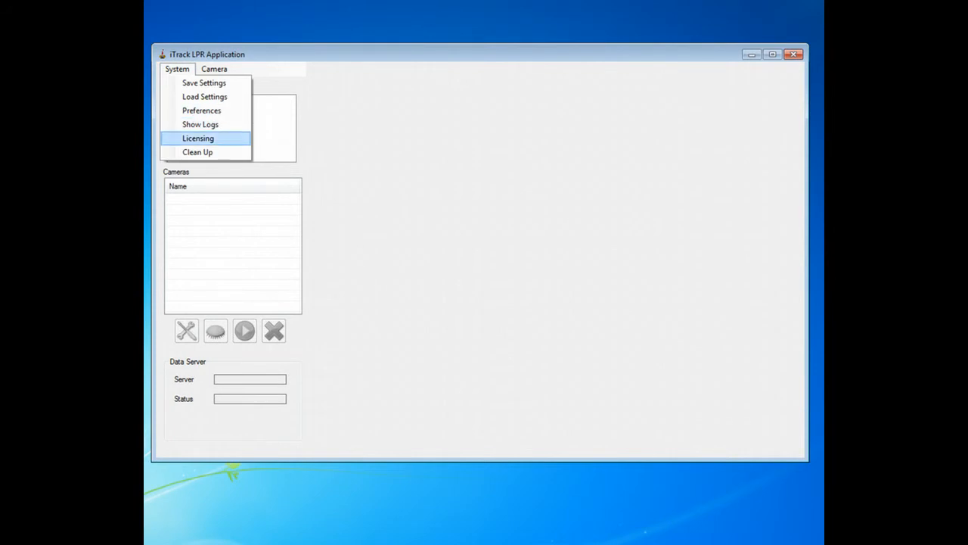
left_click(198, 138)
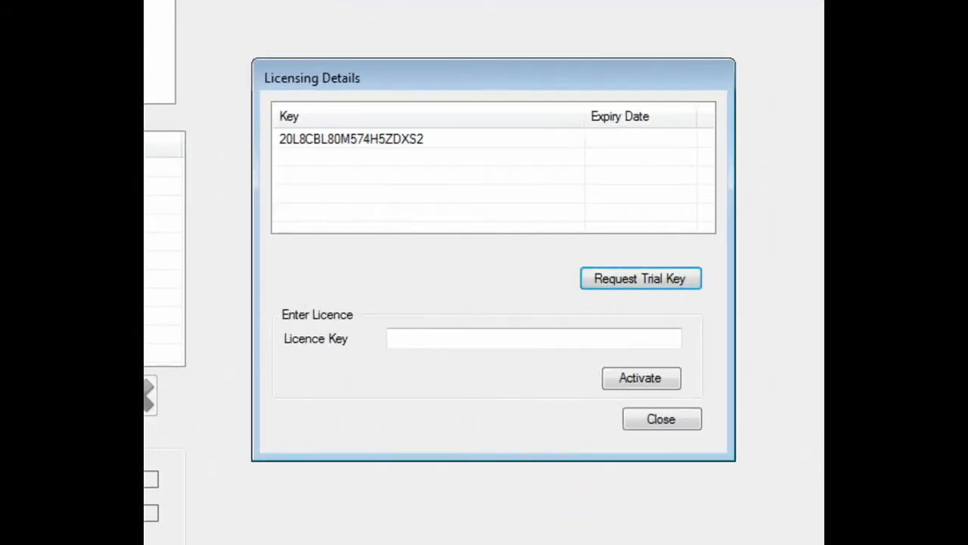
left_click(371, 158)
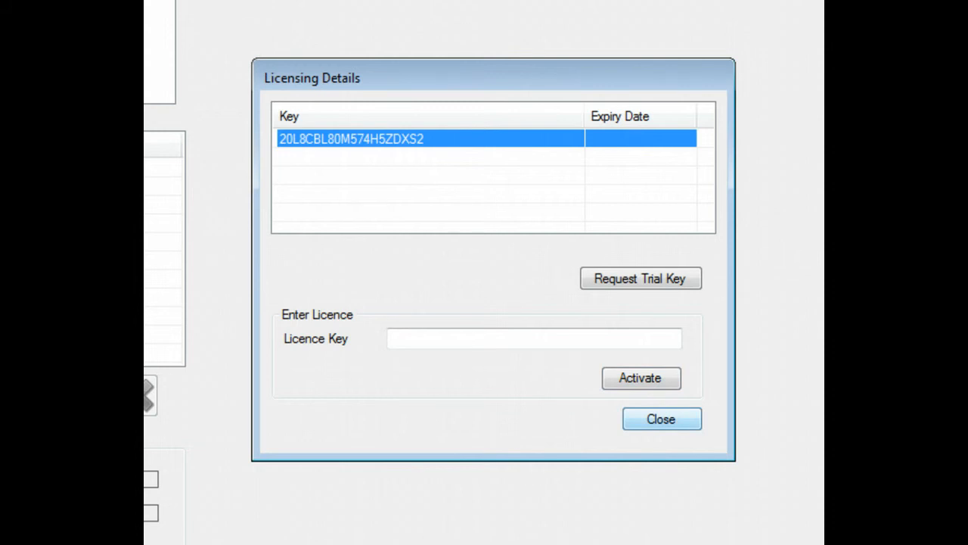
left_click(662, 419)
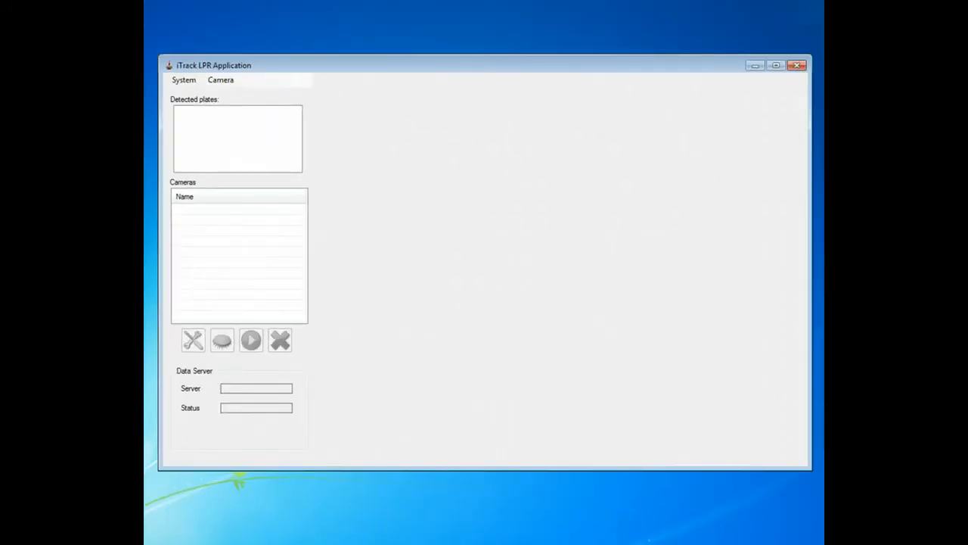
Check the data server URL, username and password fields in system preferences.
left_click(184, 80)
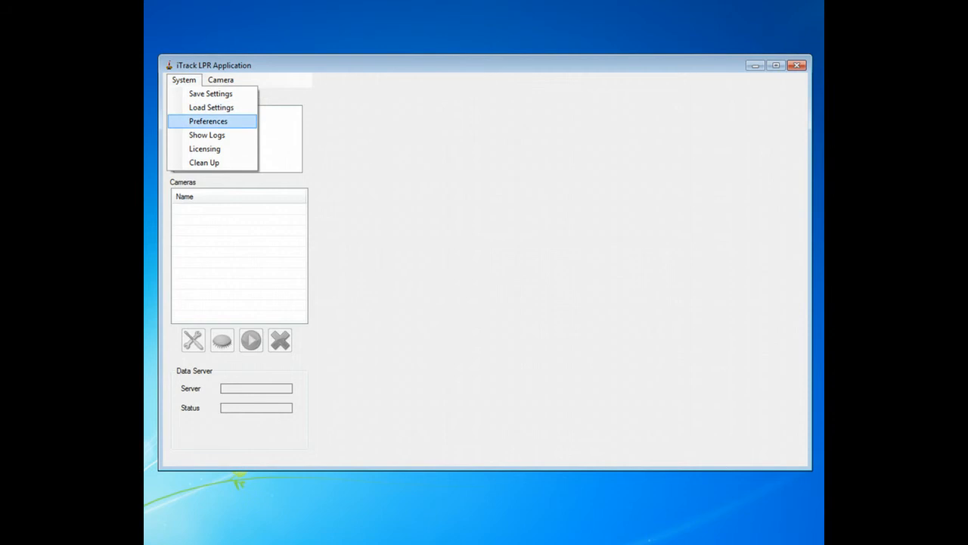
left_click(208, 121)
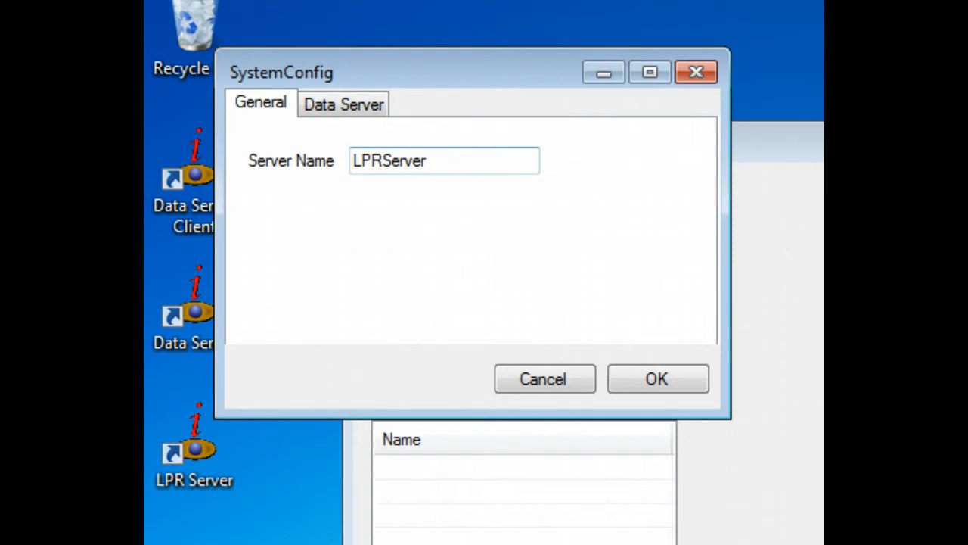
left_click(344, 105)
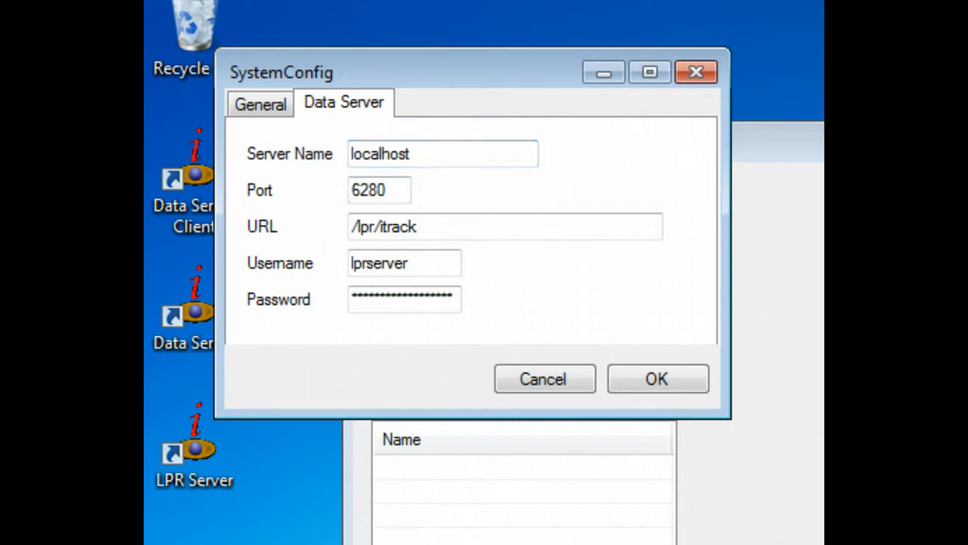
left_click(418, 227)
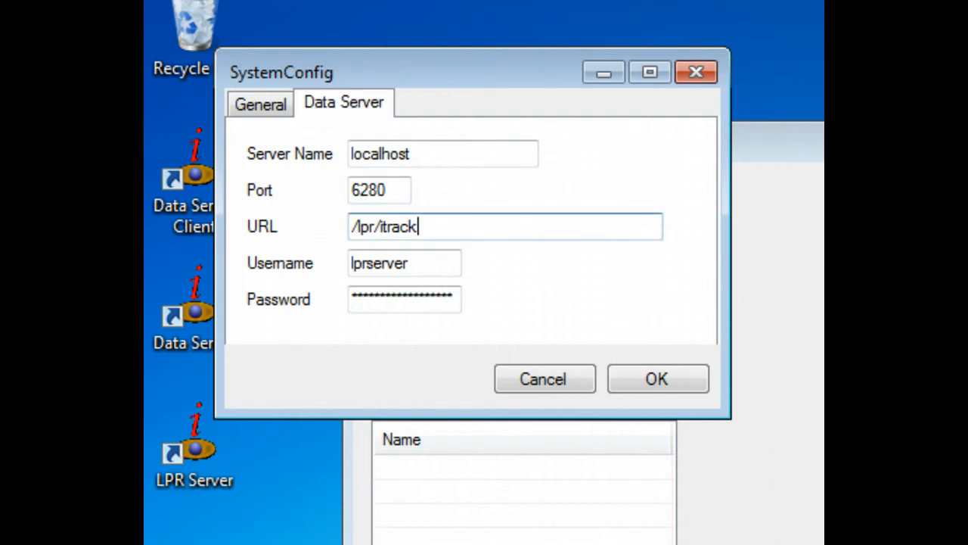
left_click(409, 264)
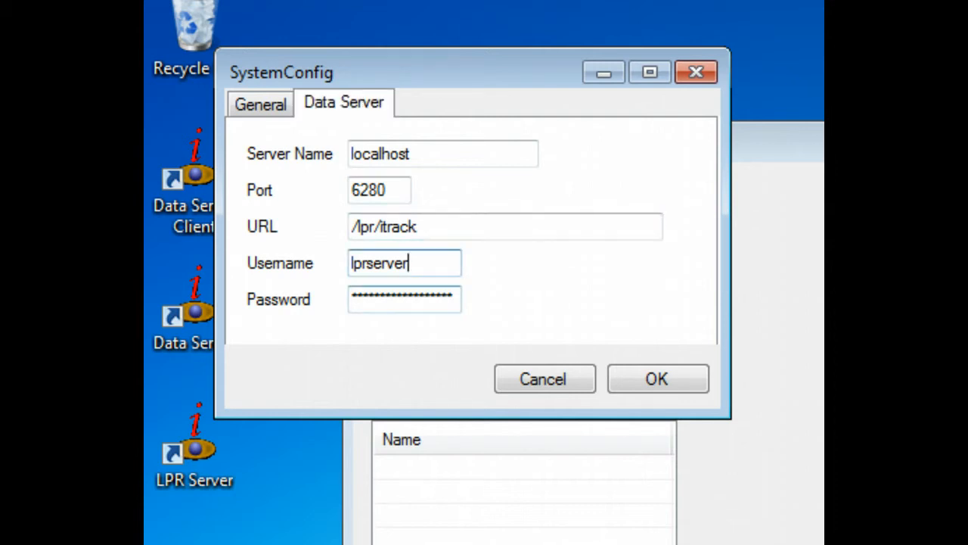
left_click(437, 300)
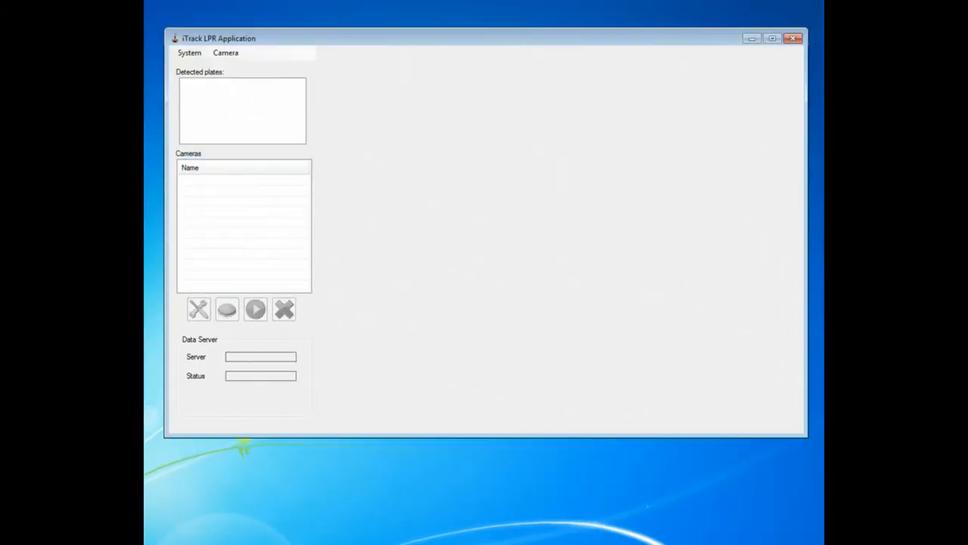
Add Camera 0 from the Camera menu and open its video source configuration.
left_click(226, 53)
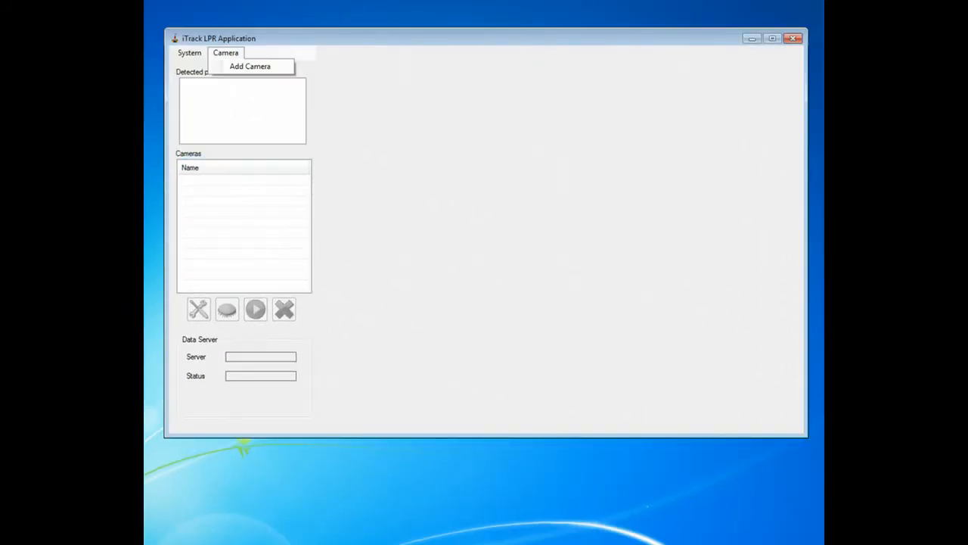
left_click(250, 66)
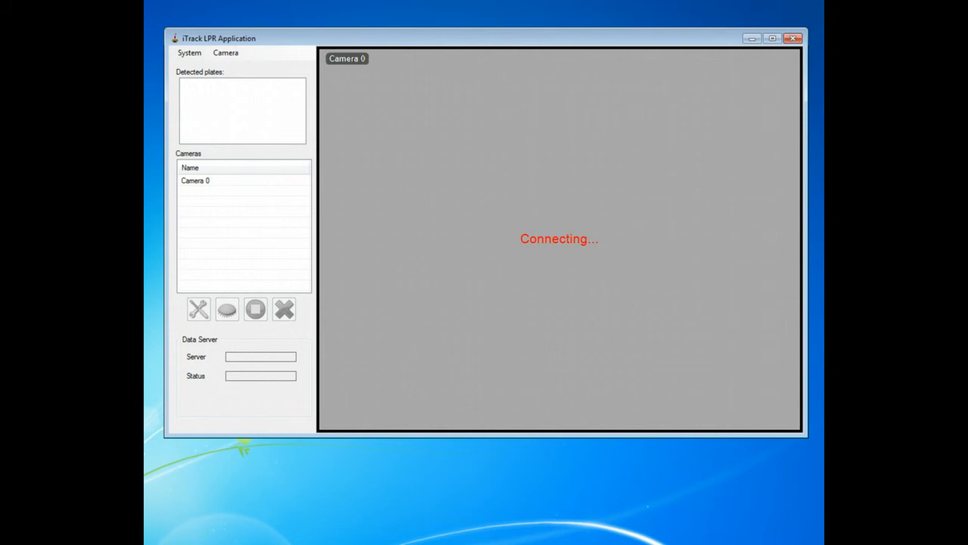
left_click(560, 239)
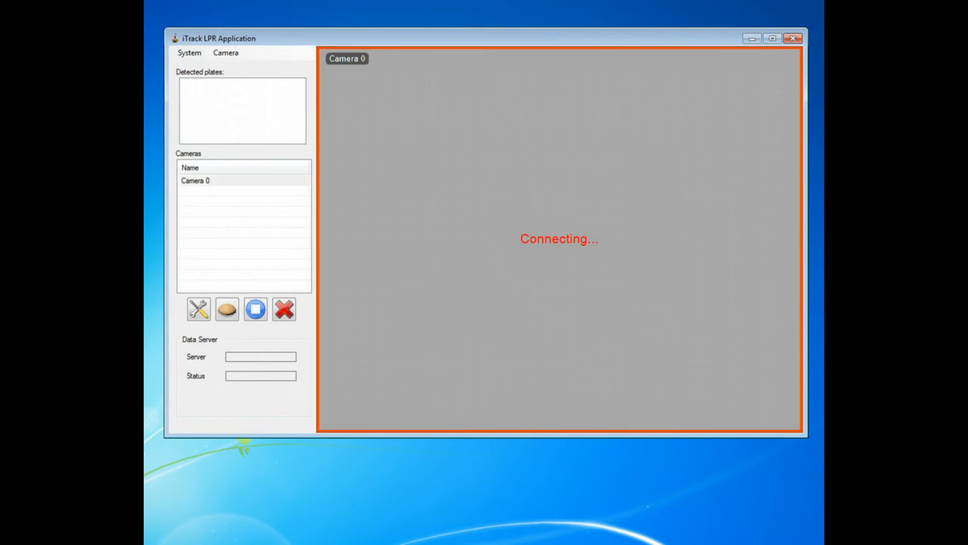
left_click(198, 308)
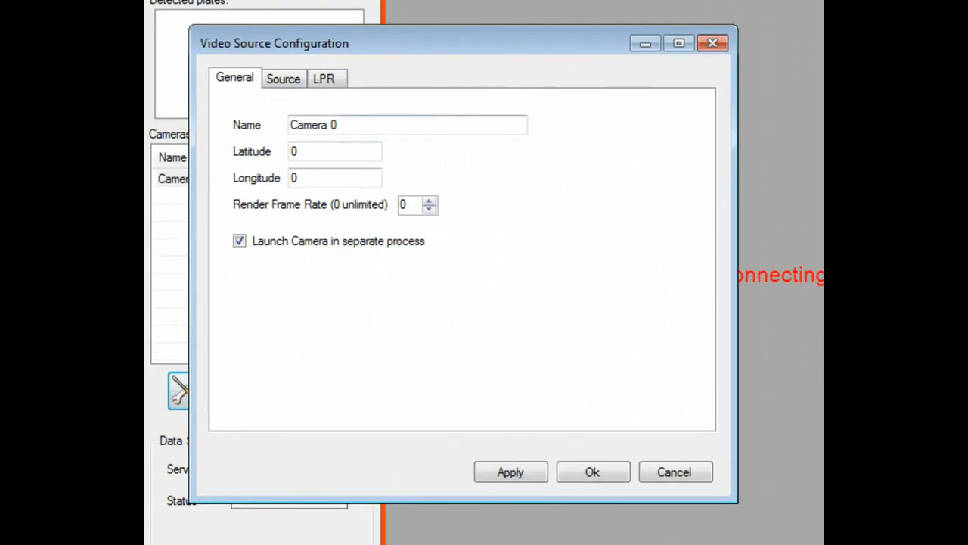
Rename Camera 0 to 'Tokai LPR Out', then view its Source settings.
left_click_drag(341, 125, 291, 125)
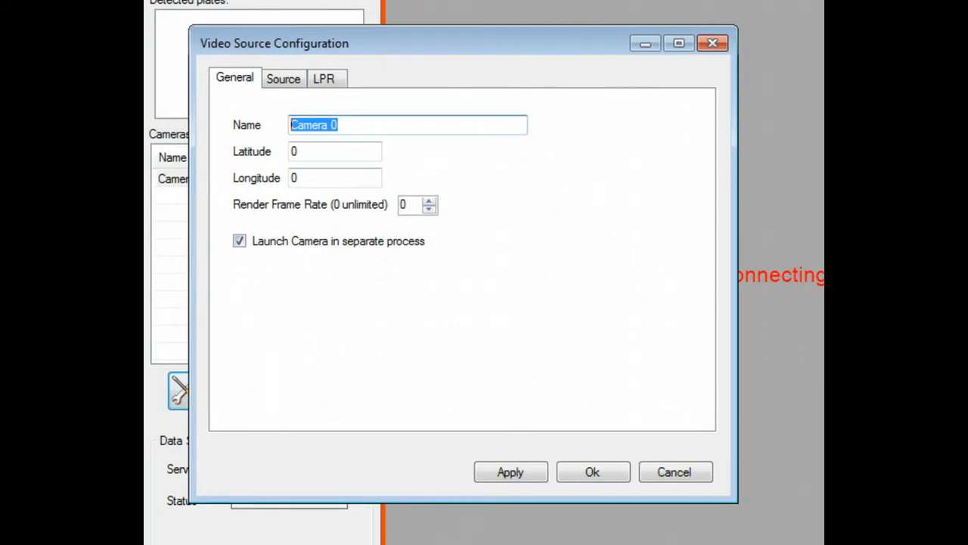
type("To")
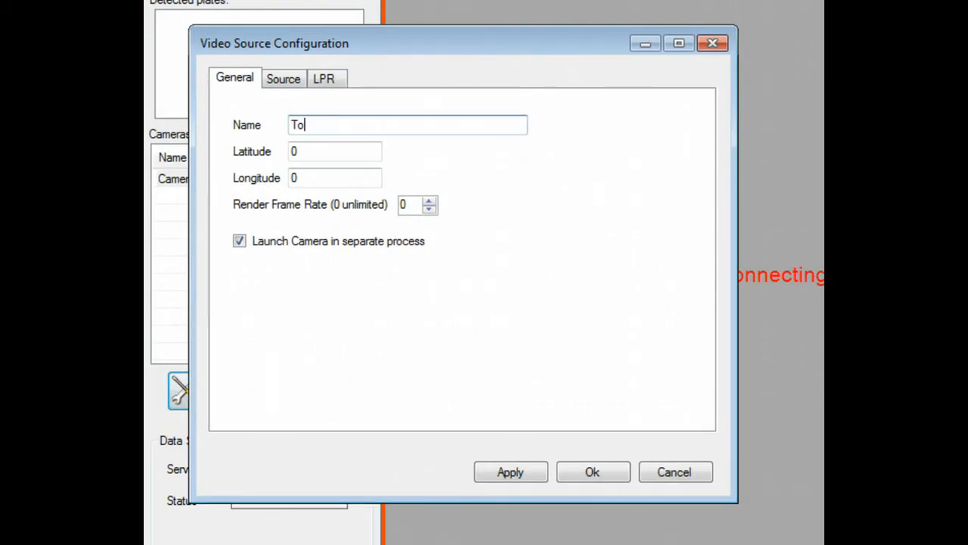
type("kai LPR Out")
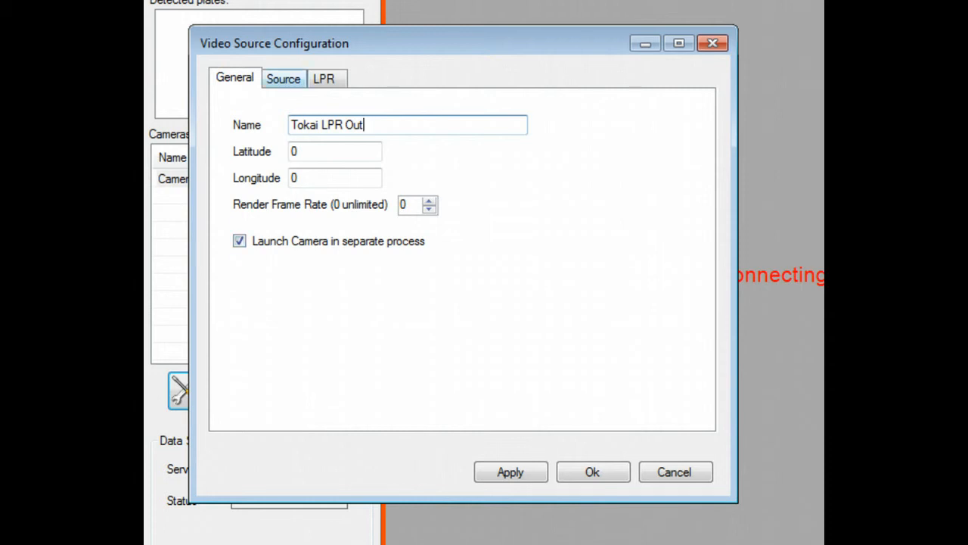
left_click(283, 79)
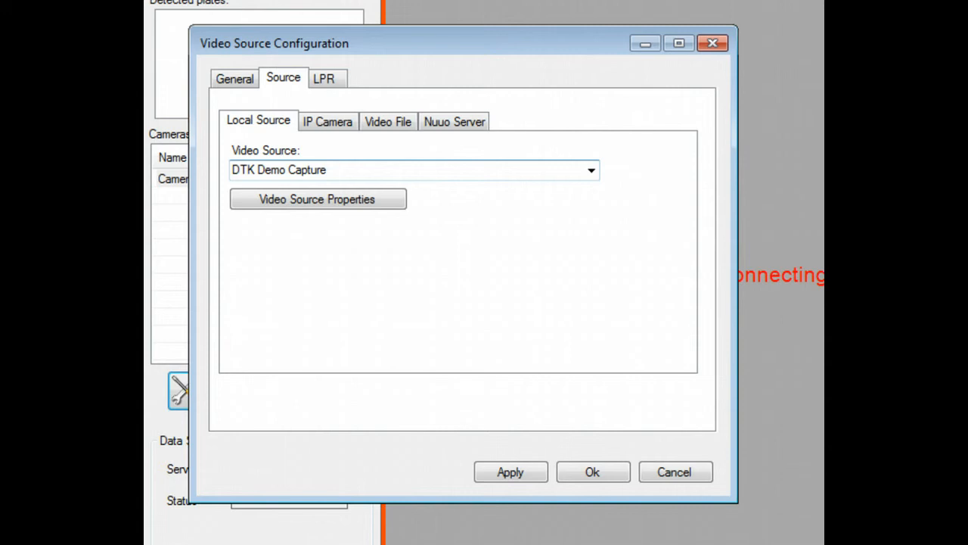
Look through the IP Camera and Video File source options, ending on Nuuo Server.
left_click(327, 121)
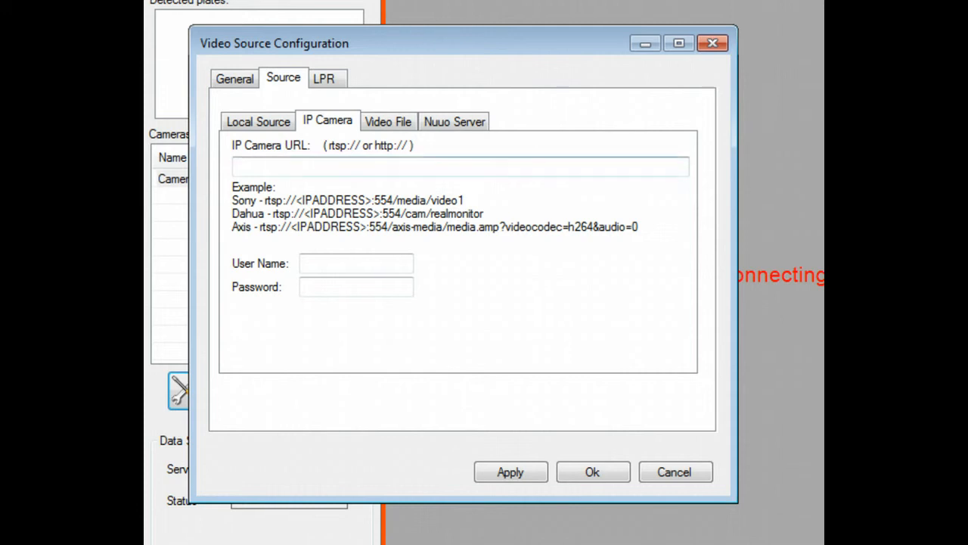
left_click(388, 122)
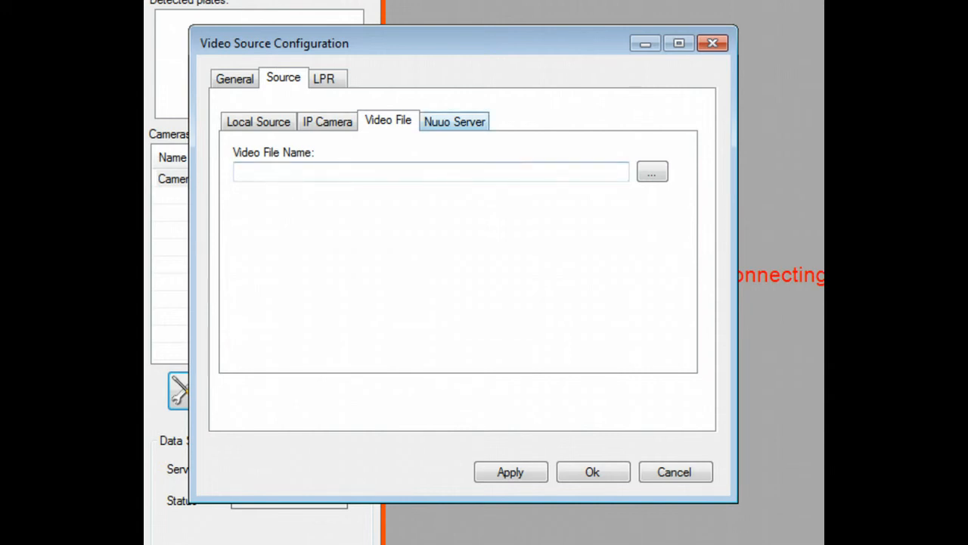
left_click(454, 121)
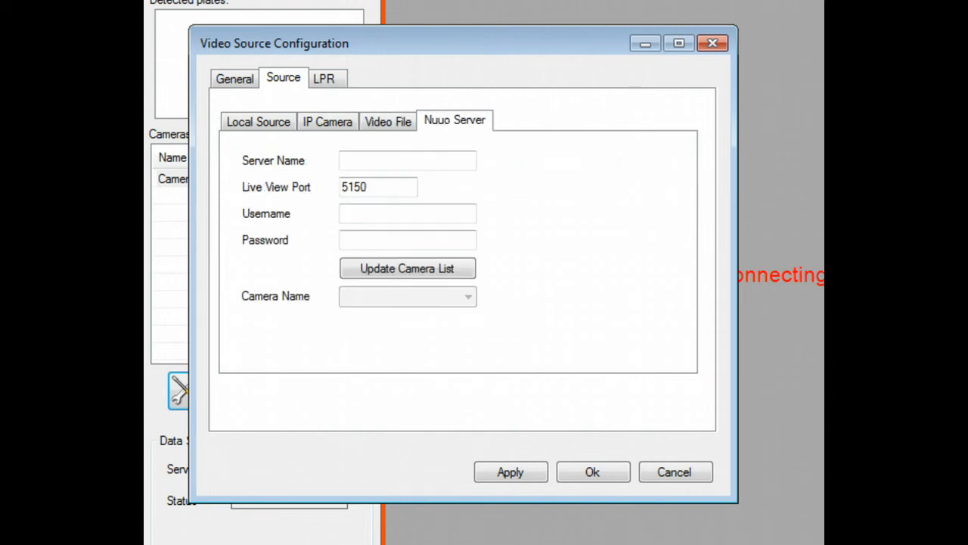
Enter Nuuo server 10.1.1.4 with username admin and its password, keeping the default port.
left_click(407, 160)
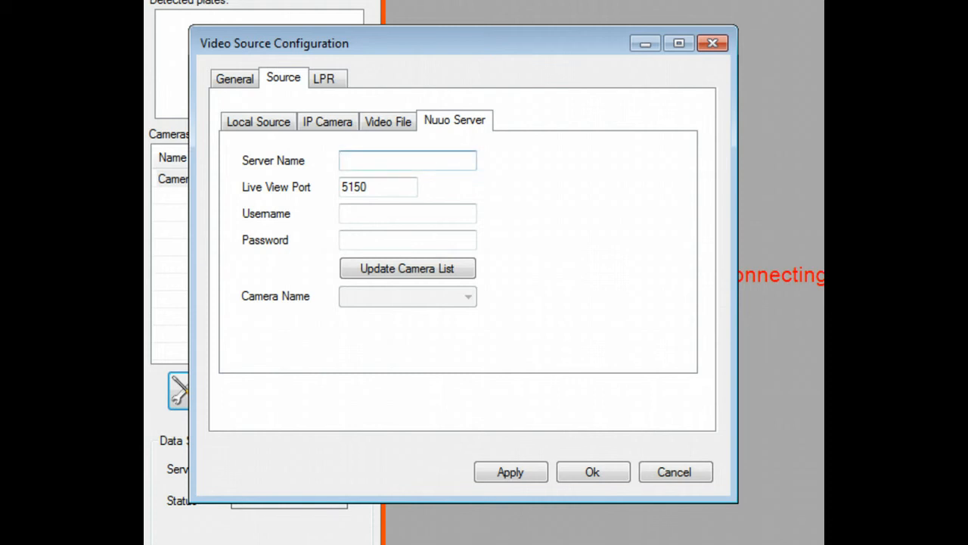
type("10.1.1.4")
key("Tab")
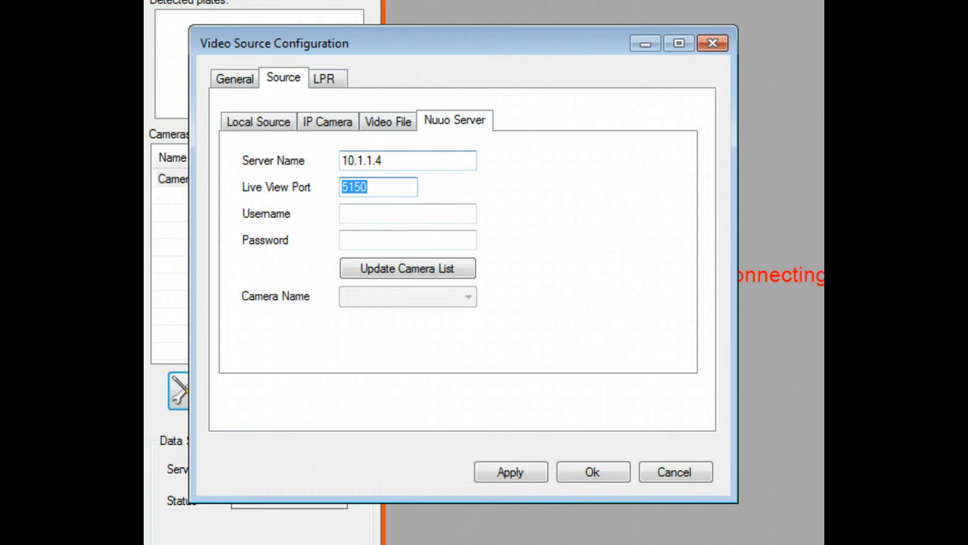
key("Tab")
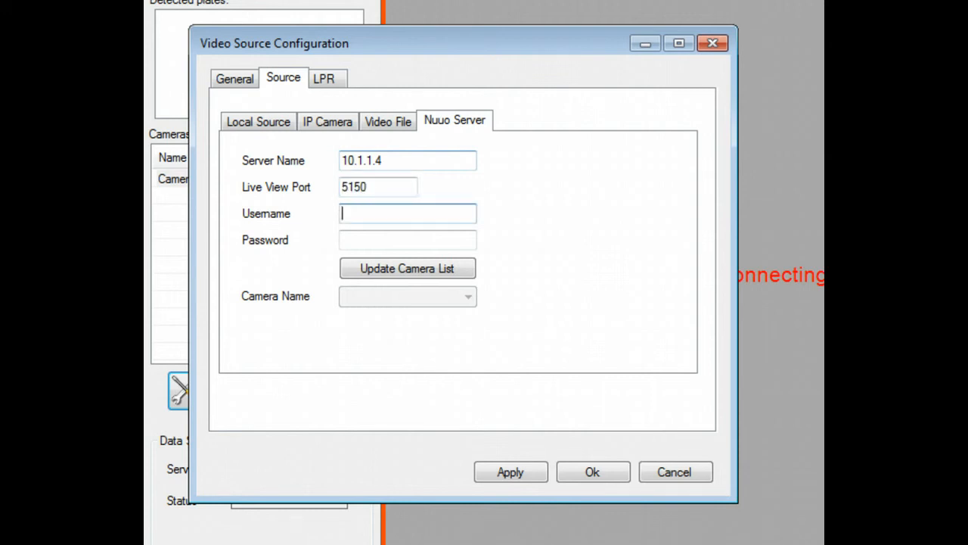
type("admin")
key("Tab")
type("admin")
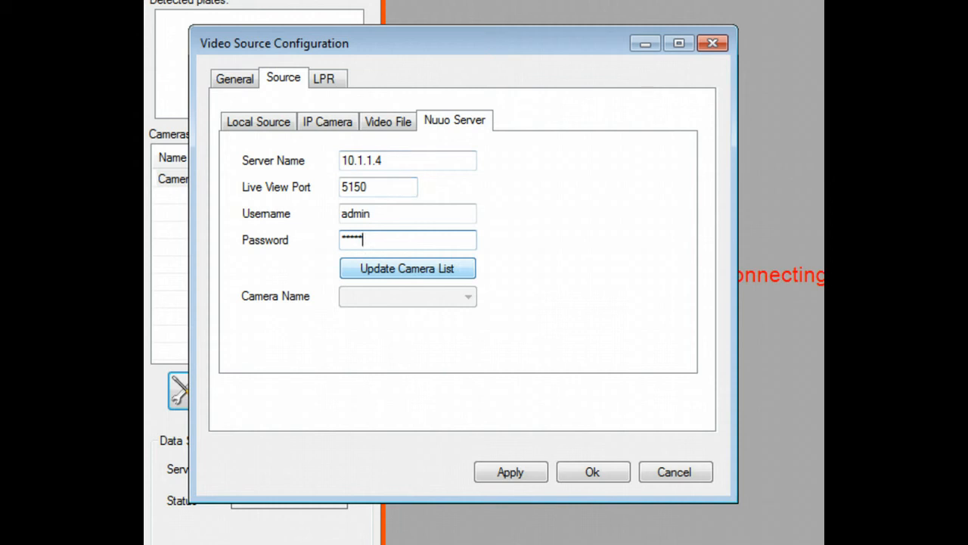
Fetch the server's cameras, choose Tokai Bottom LPR Out, and save the camera settings.
left_click(407, 268)
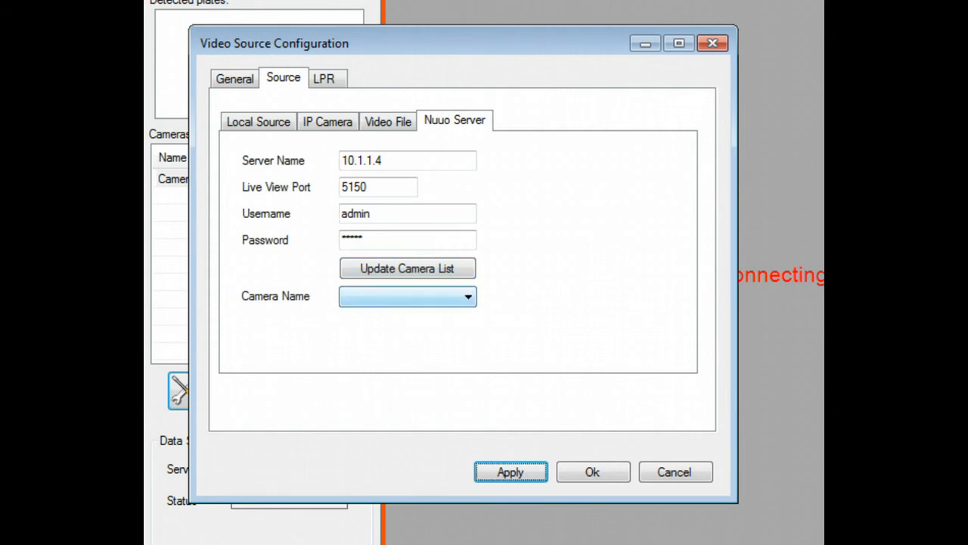
left_click(467, 296)
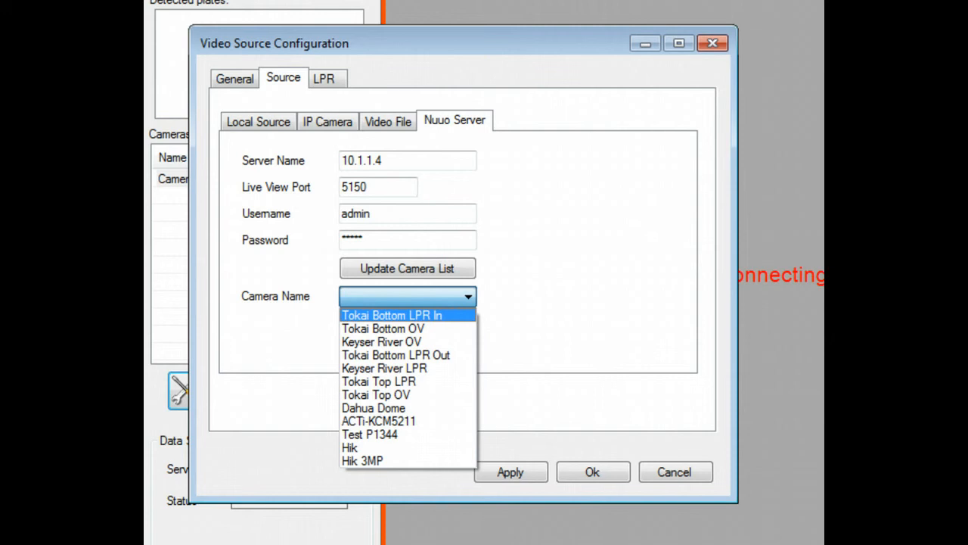
left_click(408, 355)
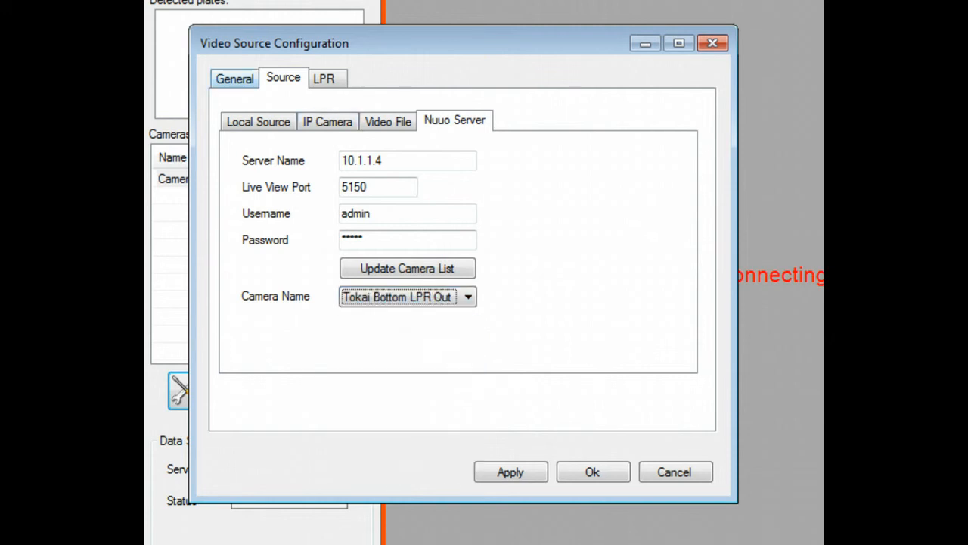
left_click(234, 79)
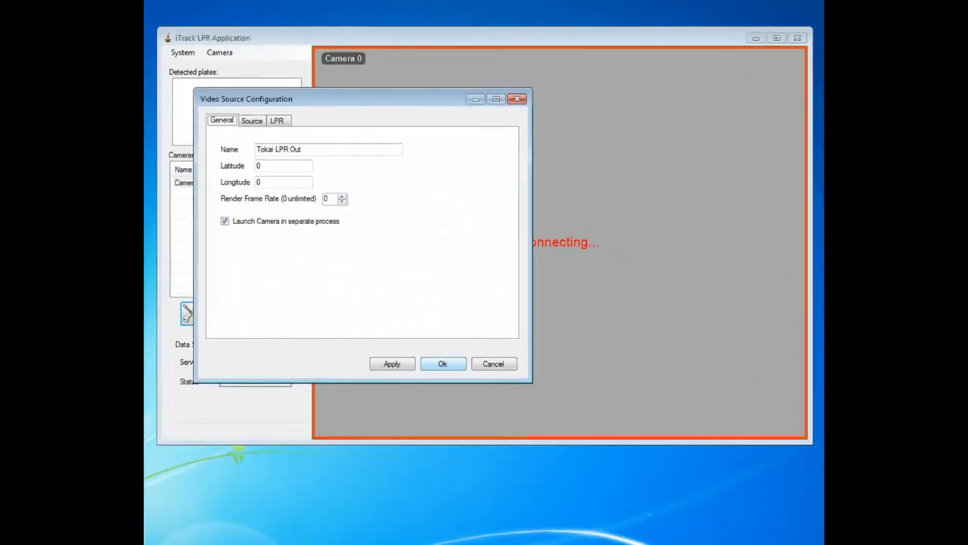
left_click(593, 472)
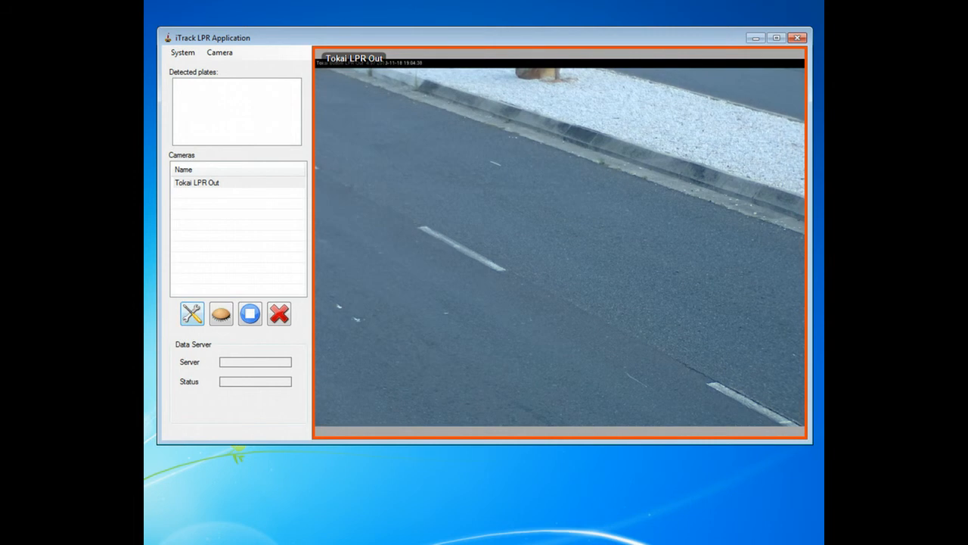
Shrink the LPR detection region by dragging its corners to cover the lower road.
right_click(429, 178)
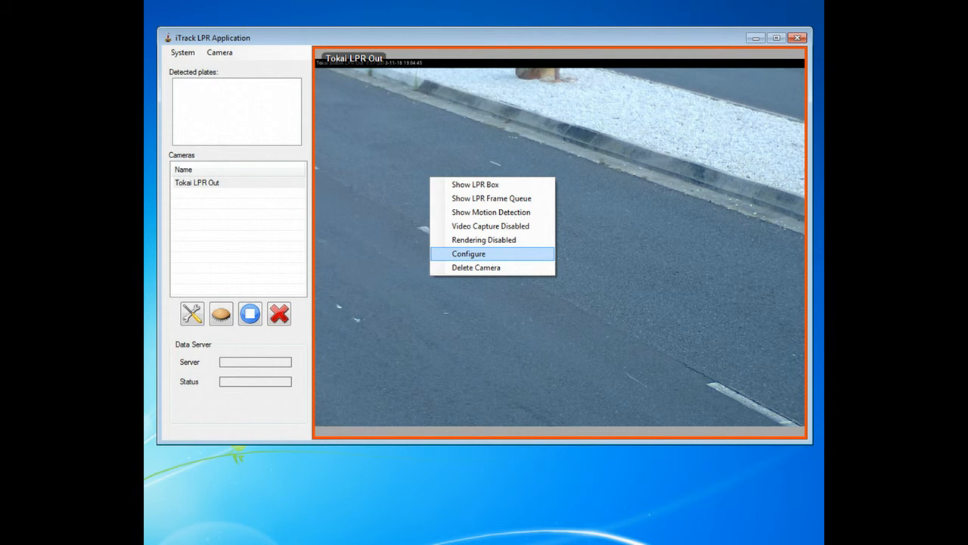
left_click(469, 253)
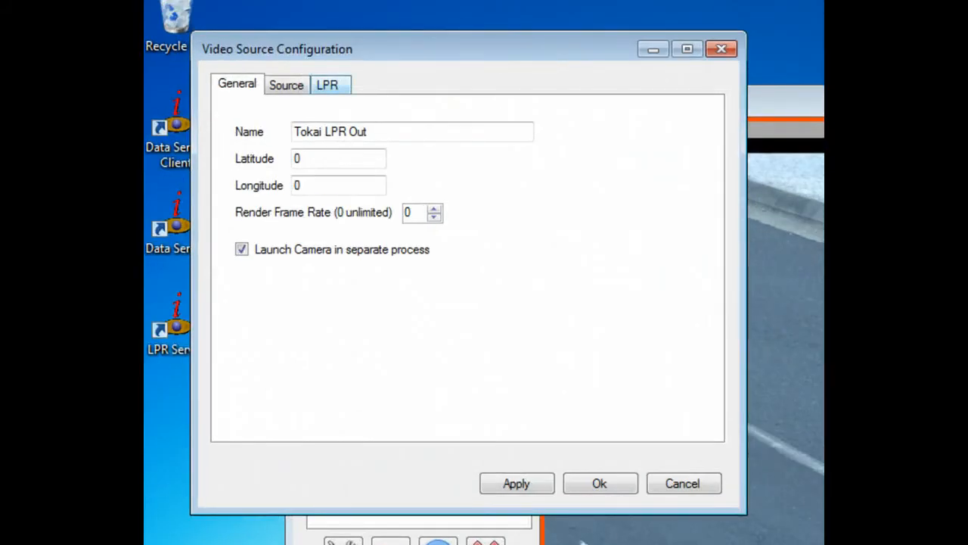
left_click(329, 85)
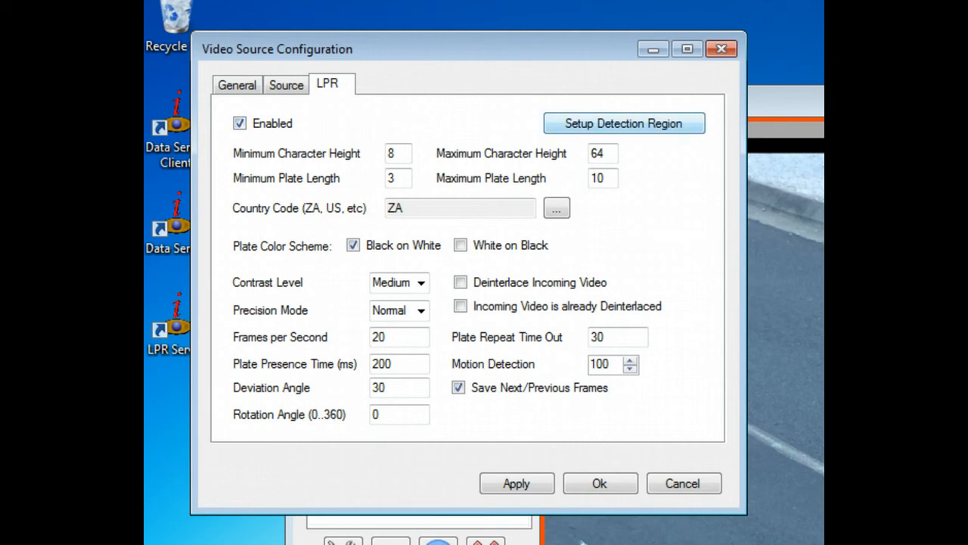
left_click(624, 123)
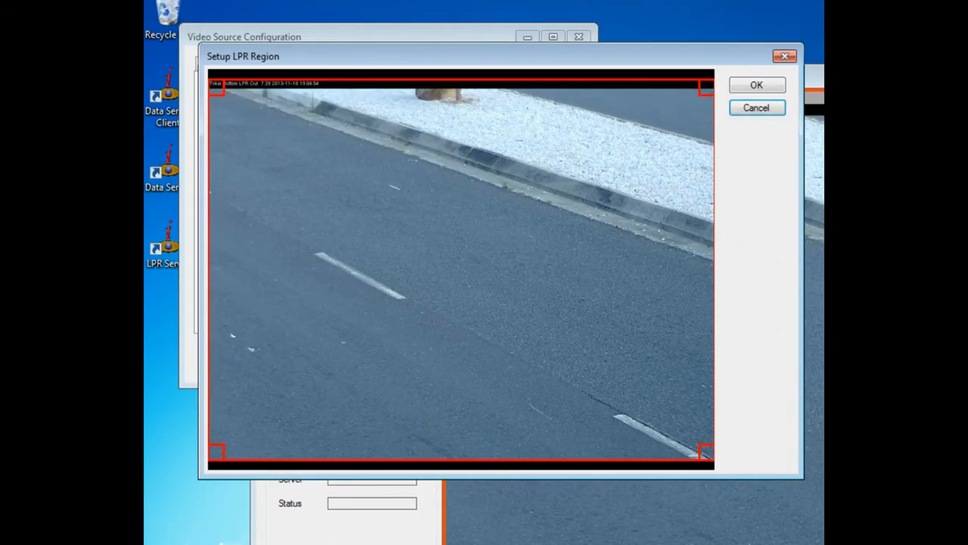
left_click_drag(216, 88, 230, 141)
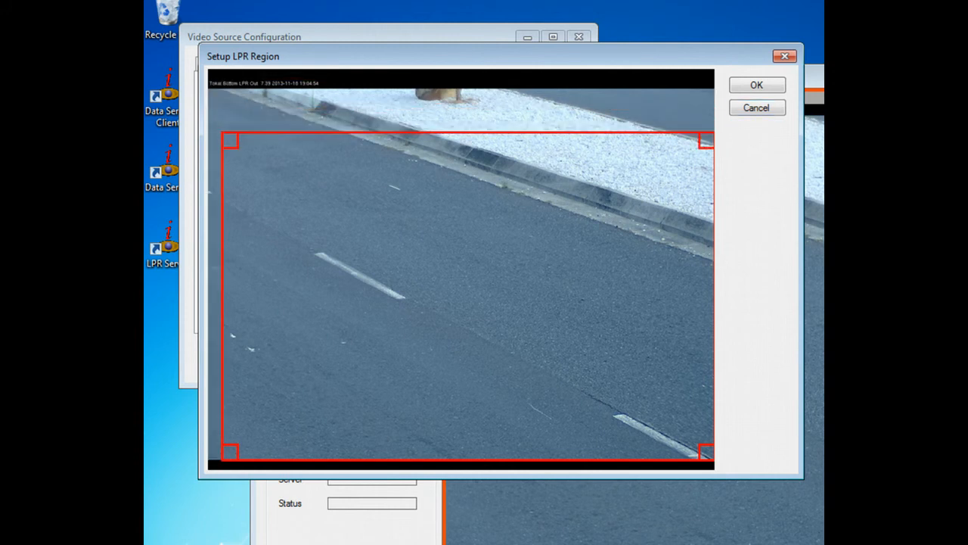
left_click_drag(706, 141, 677, 213)
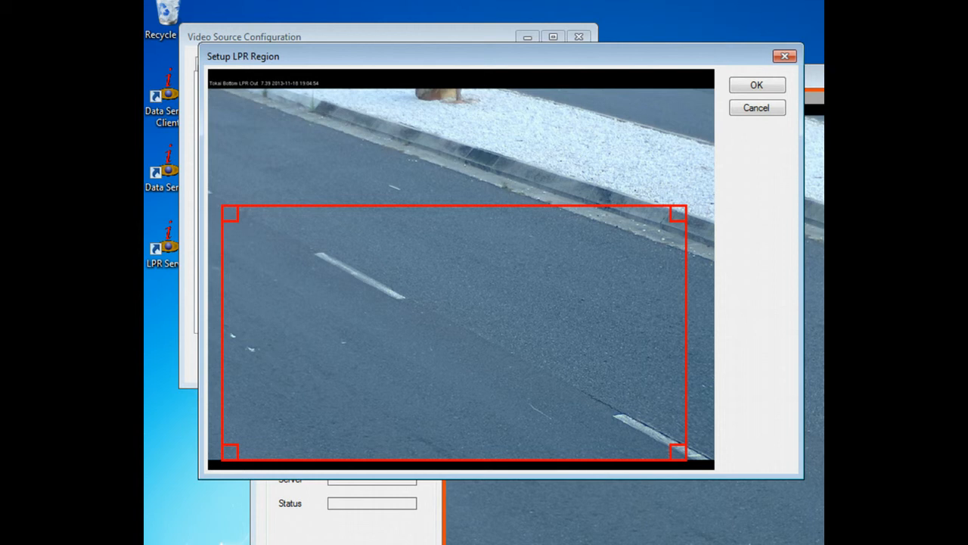
left_click_drag(678, 453, 689, 438)
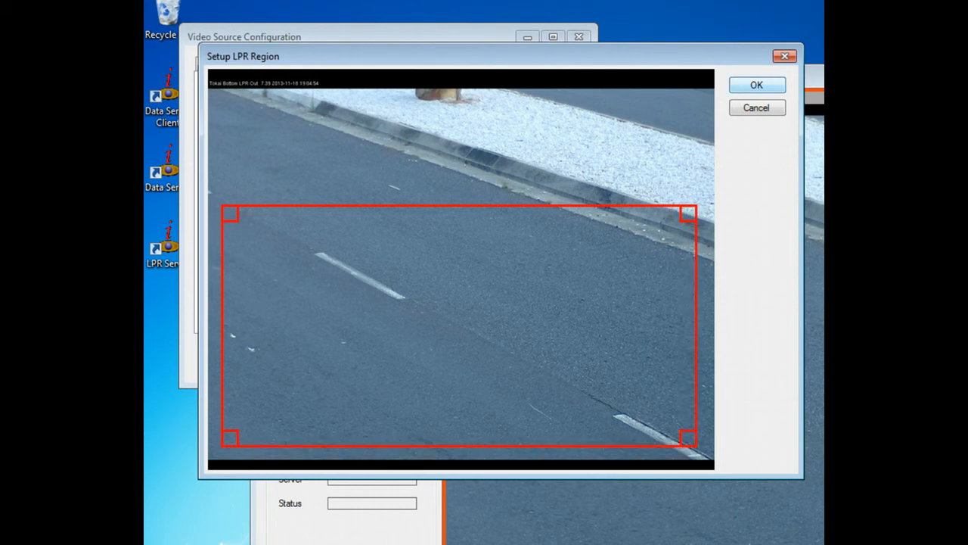
left_click(757, 85)
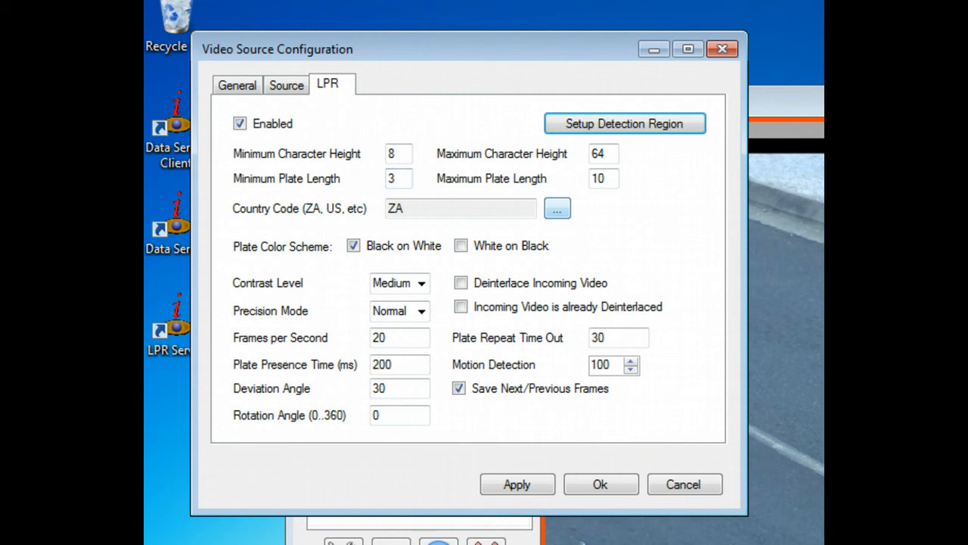
Set the plate country code to South Africa (ZA) and save the camera configuration.
left_click(557, 208)
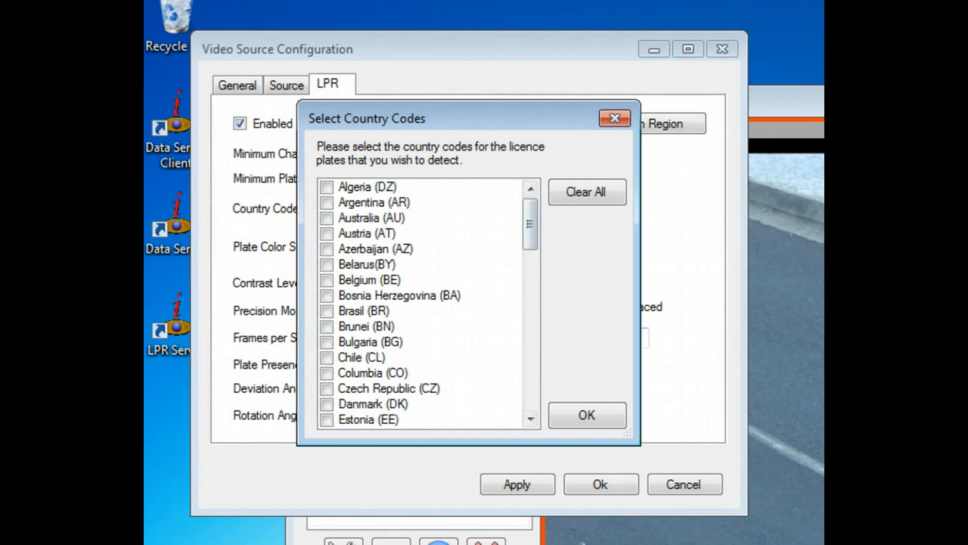
scroll(530, 303, "down", 8)
scroll(529, 302, "down", 8)
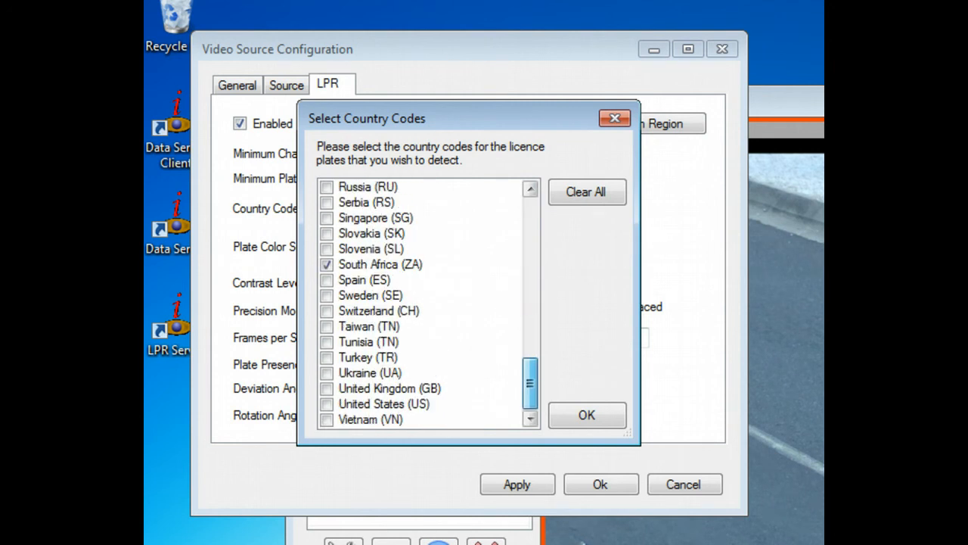
left_click(587, 416)
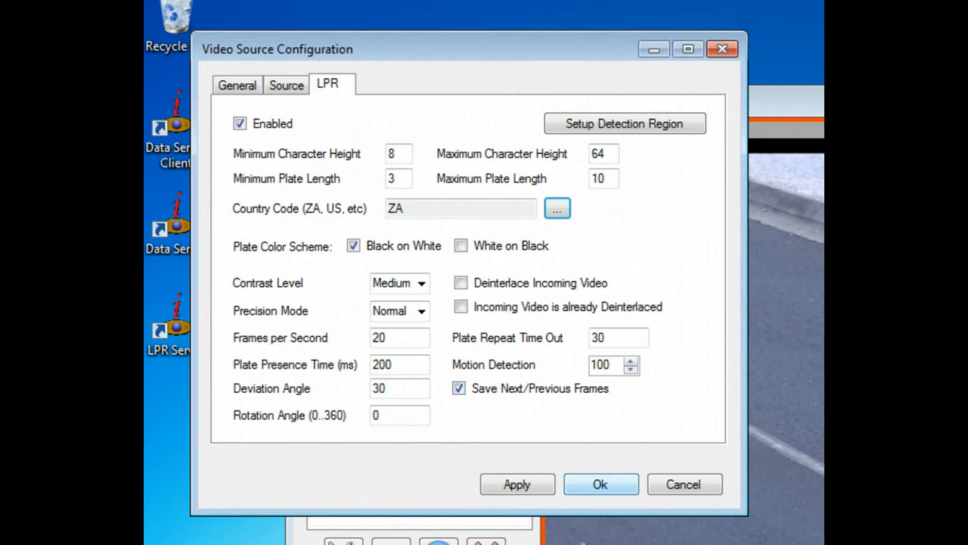
left_click(601, 484)
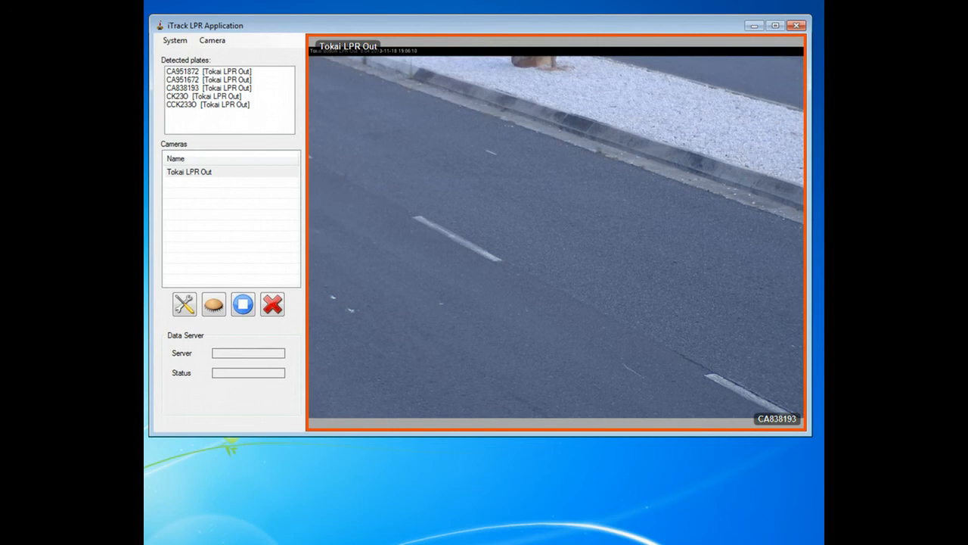
Turn on Show LPR Box and Show LPR Frame Queue on the camera video.
right_click(379, 137)
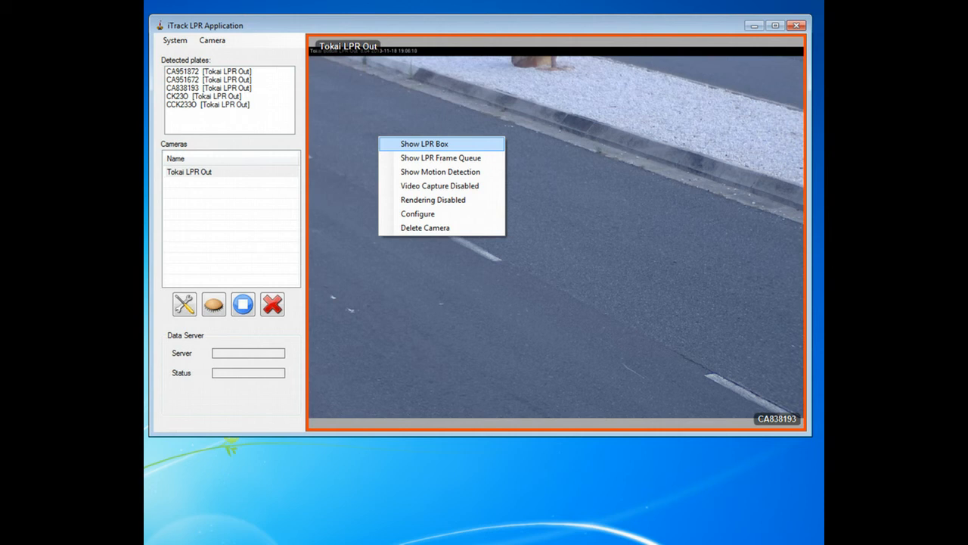
left_click(424, 143)
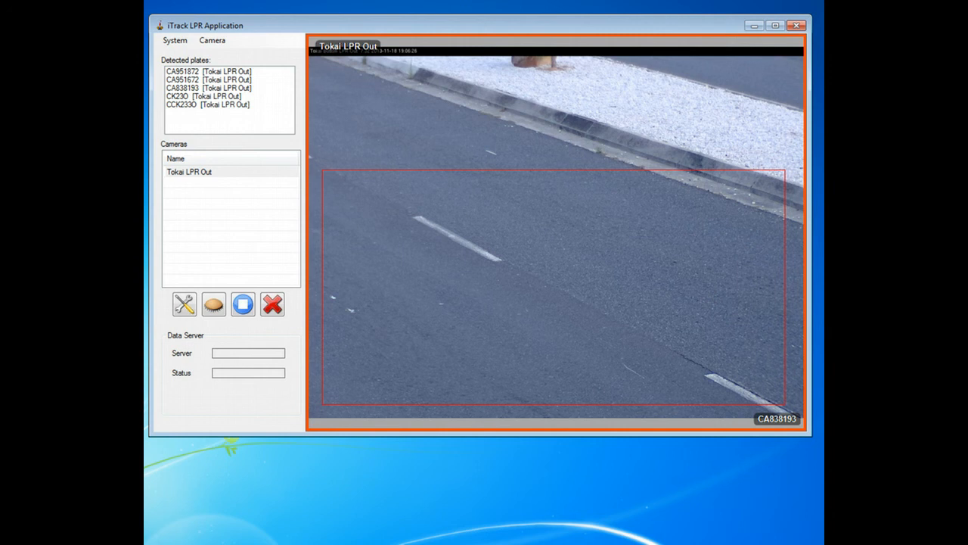
right_click(437, 149)
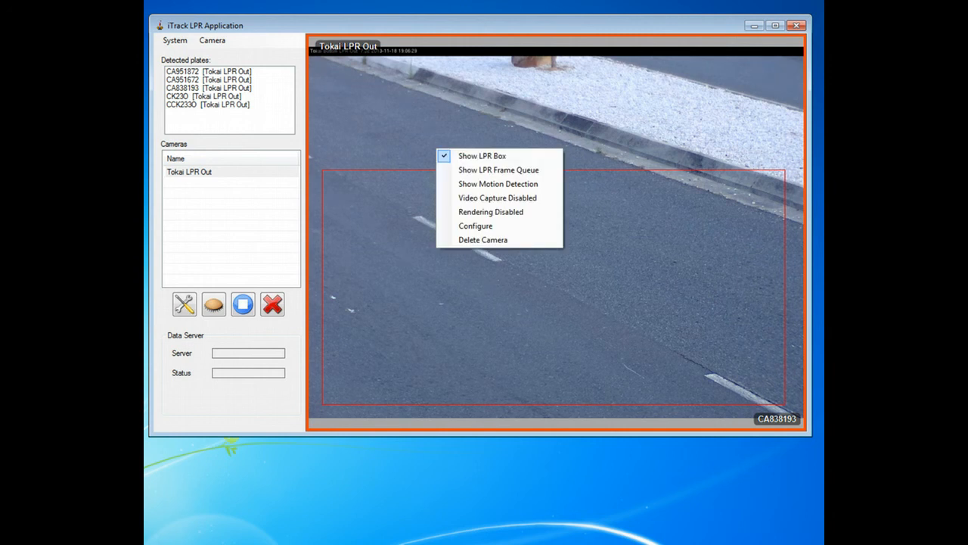
left_click(497, 170)
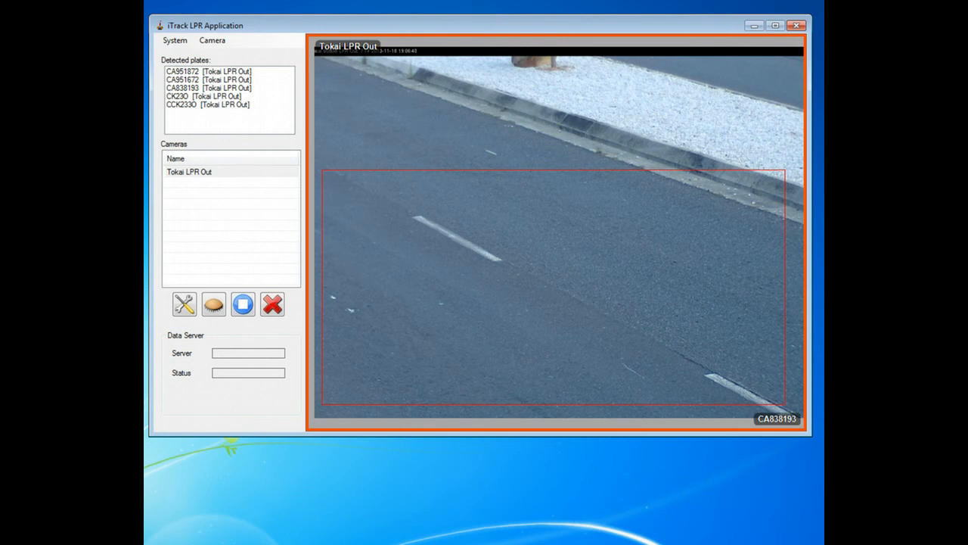
Hide the LPR frame queue and LPR box, then toggle motion detection display on and off.
right_click(462, 150)
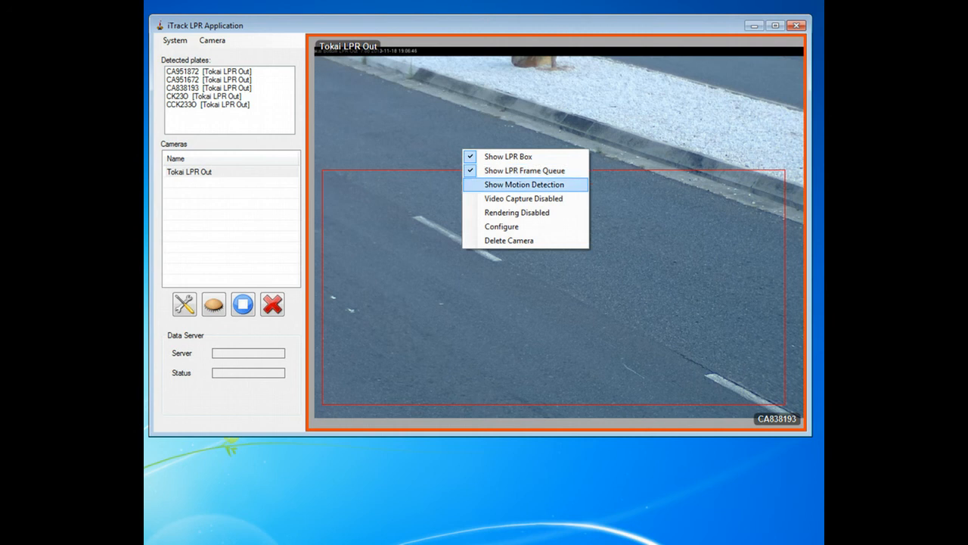
left_click(529, 170)
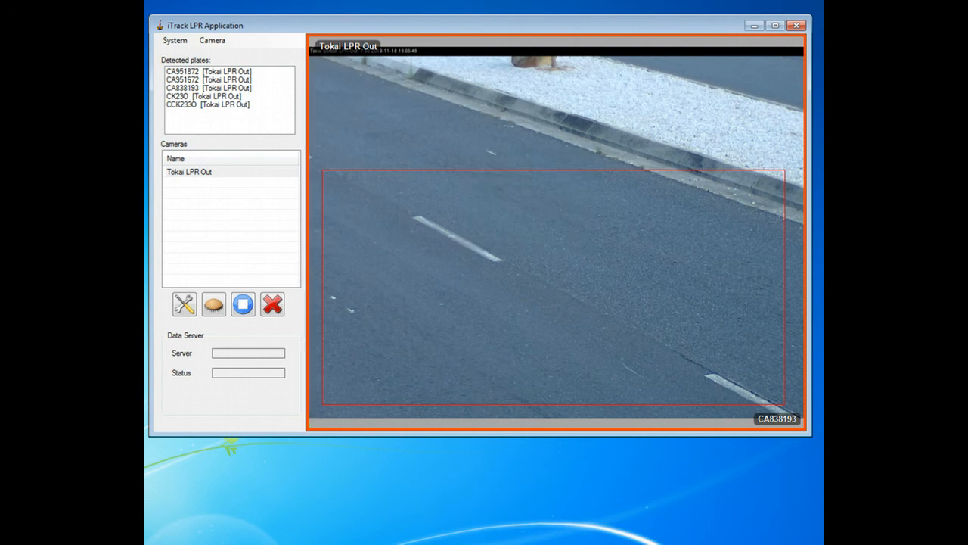
right_click(495, 156)
left_click(541, 165)
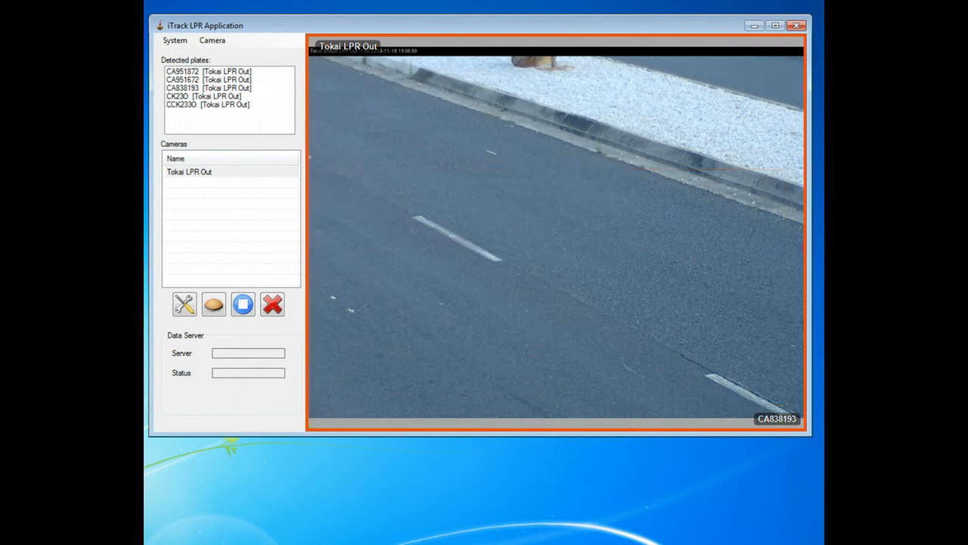
right_click(479, 172)
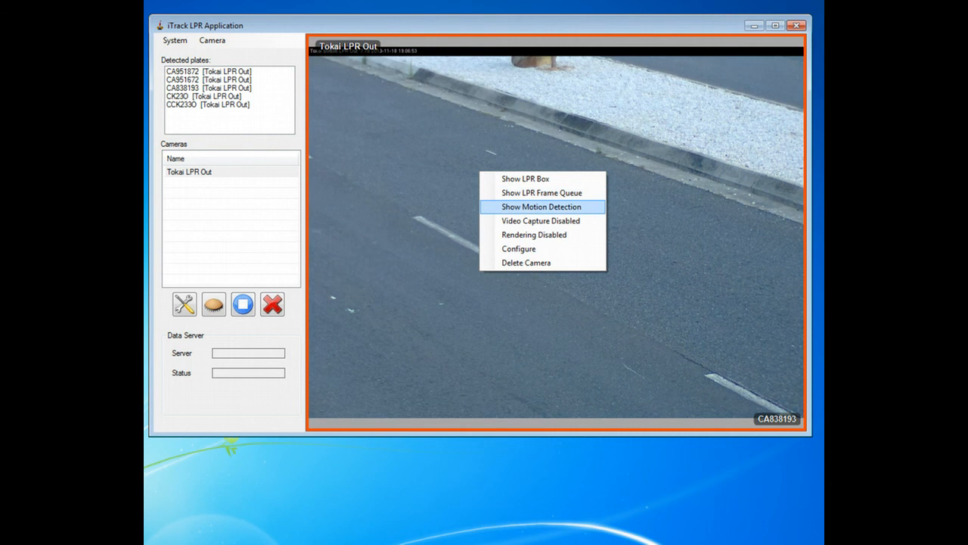
left_click(541, 207)
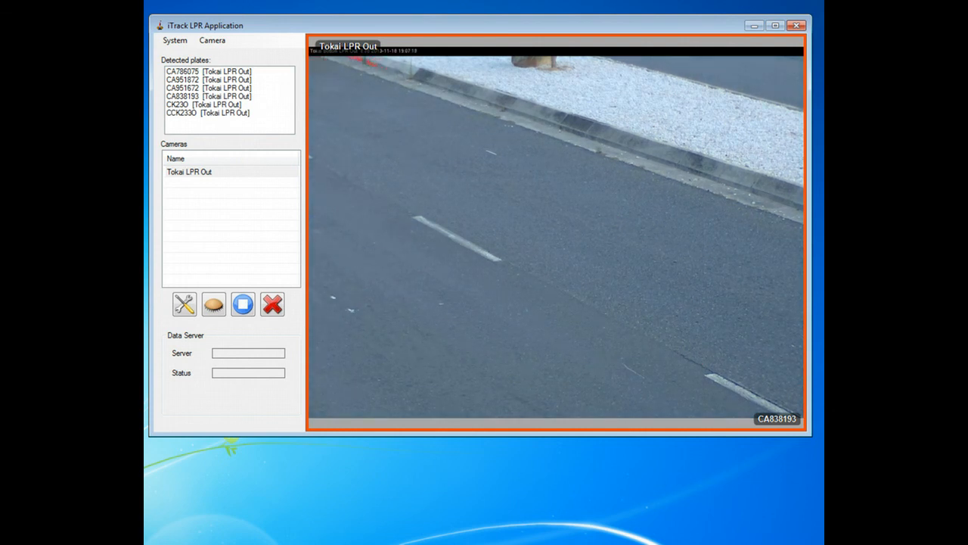
right_click(481, 184)
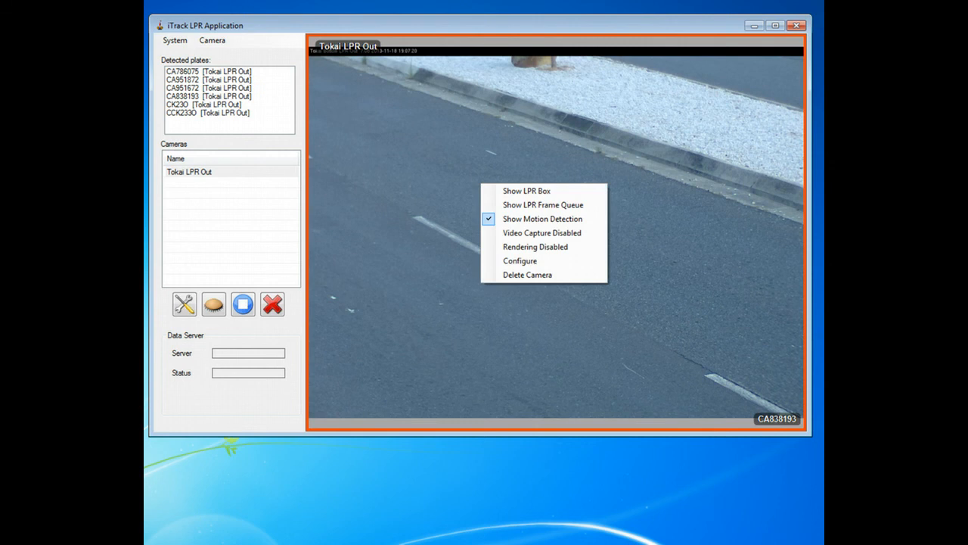
left_click(543, 218)
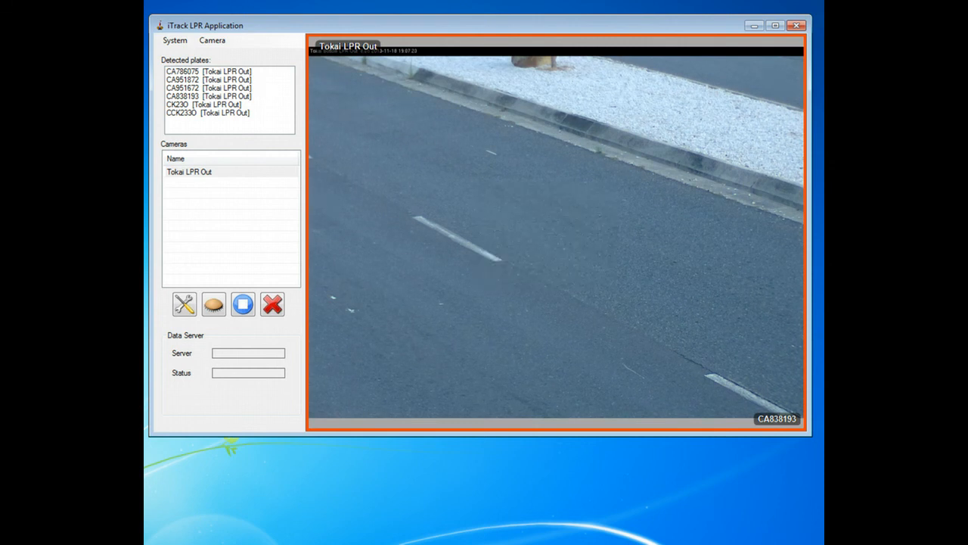
right_click(458, 191)
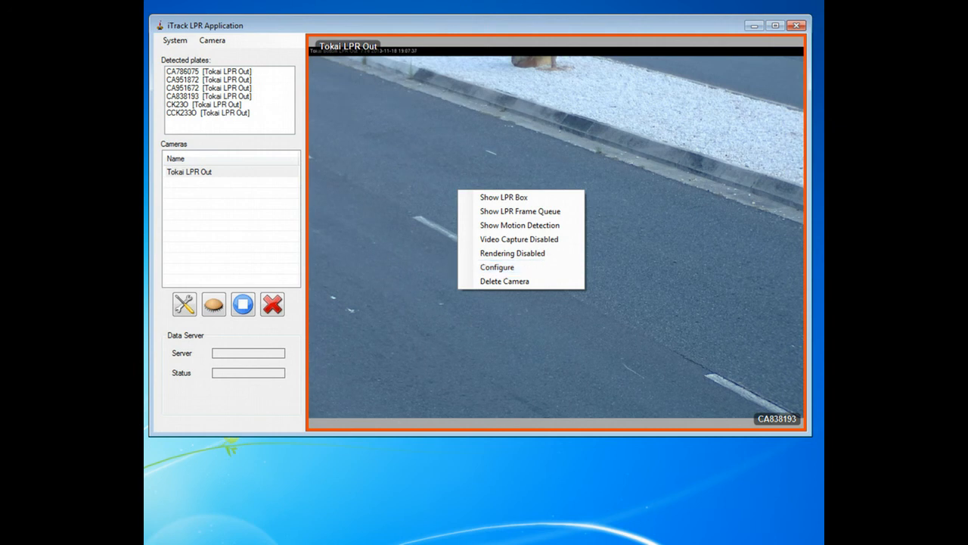
Add Camera 1 from the Camera menu and select its new video pane.
key("Escape")
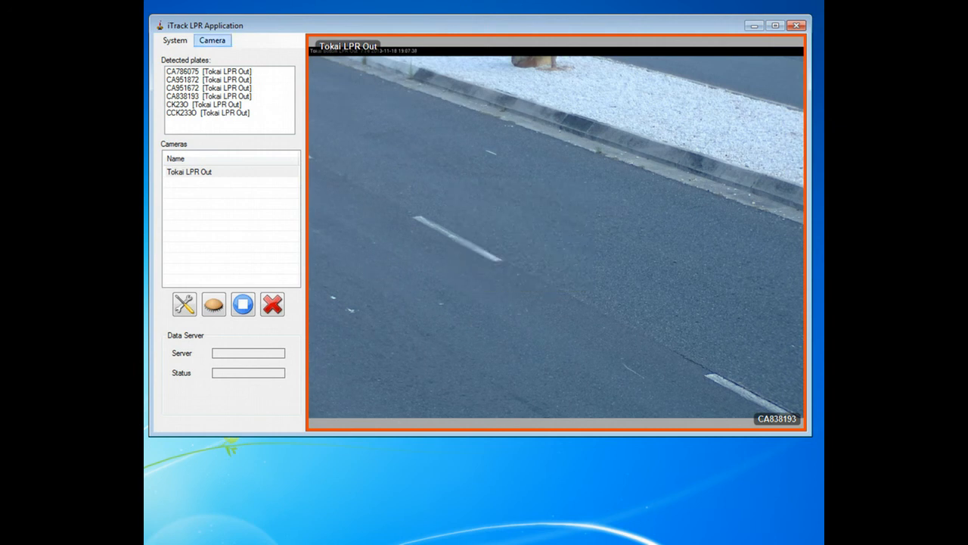
left_click(212, 40)
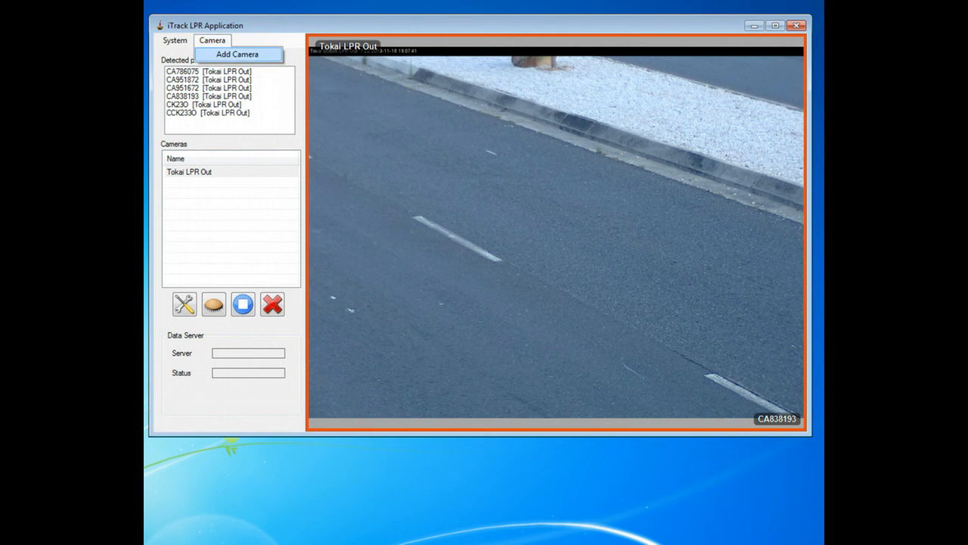
left_click(237, 54)
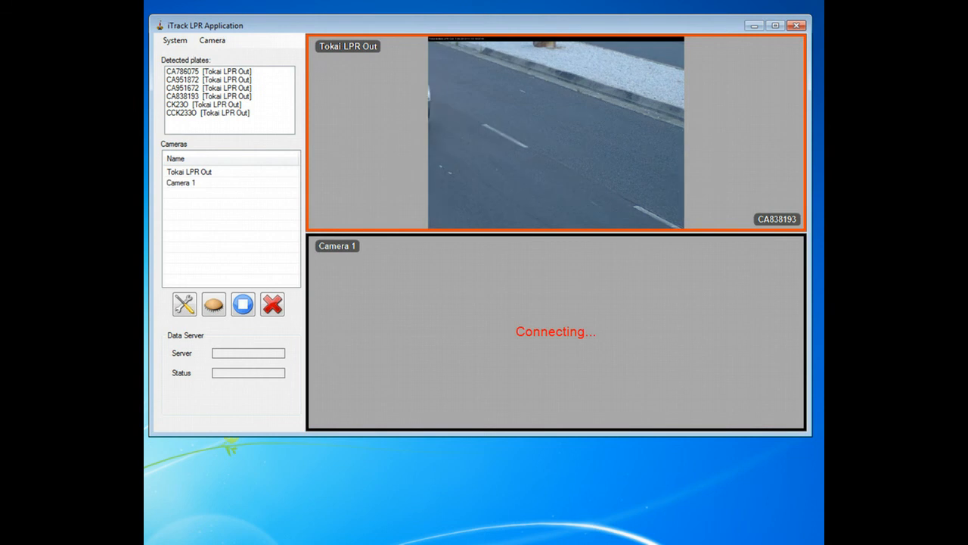
left_click(556, 331)
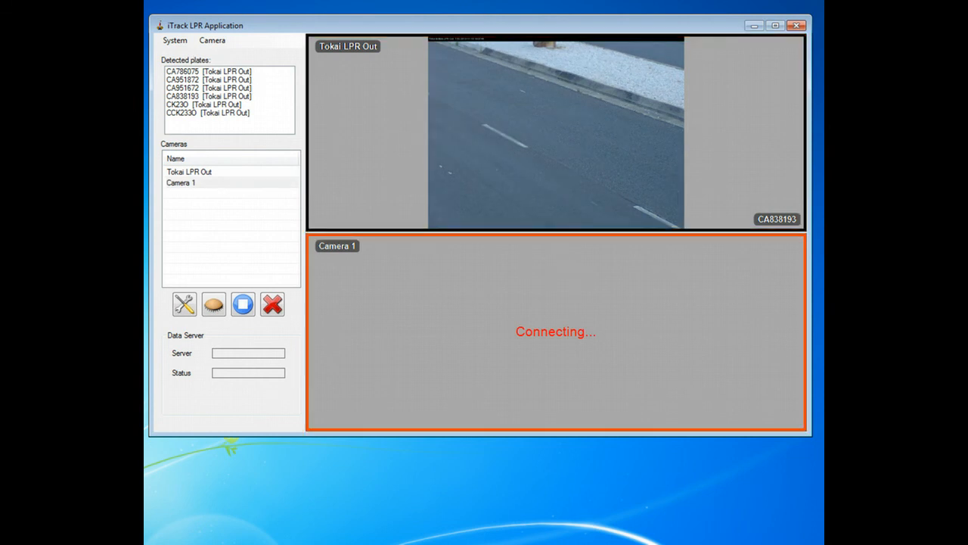